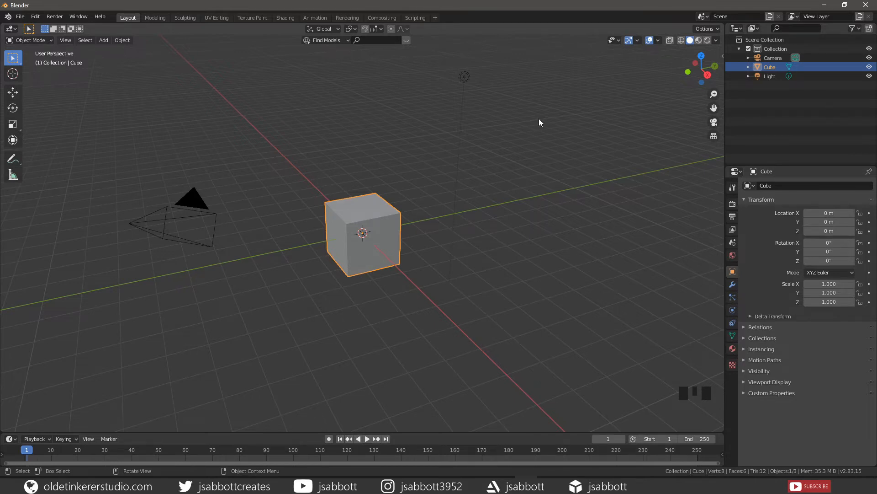
Step: Turn on rendered viewport shading and lower the scene's light along the global Z axis
{"action": "double_click", "coordinate": [465, 76]}
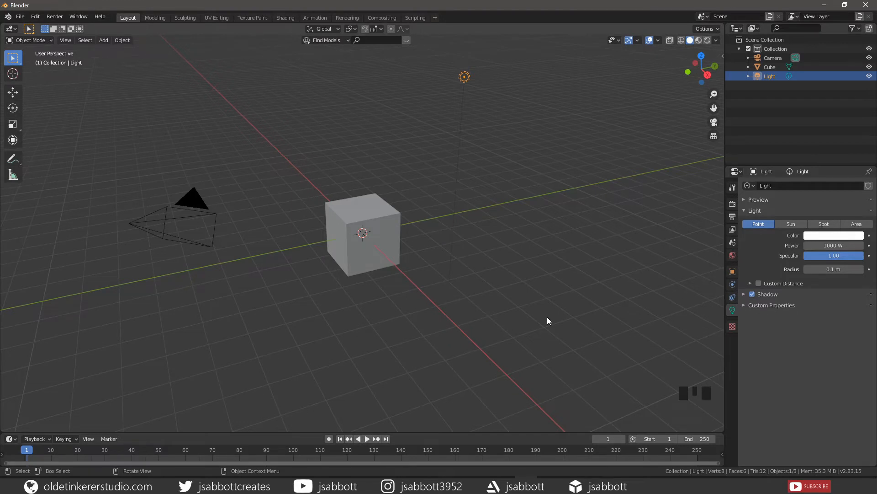
{"action": "left_click", "coordinate": [708, 41]}
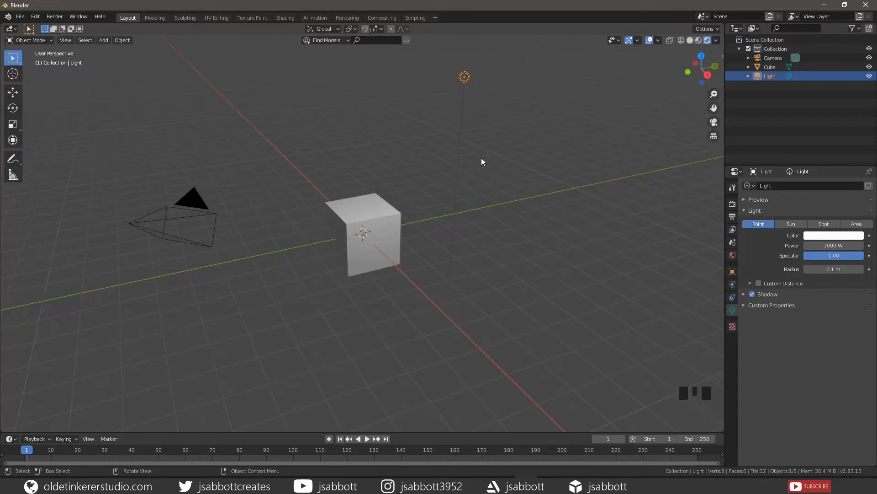
{"action": "key", "text": "g"}
{"action": "key", "text": "z"}
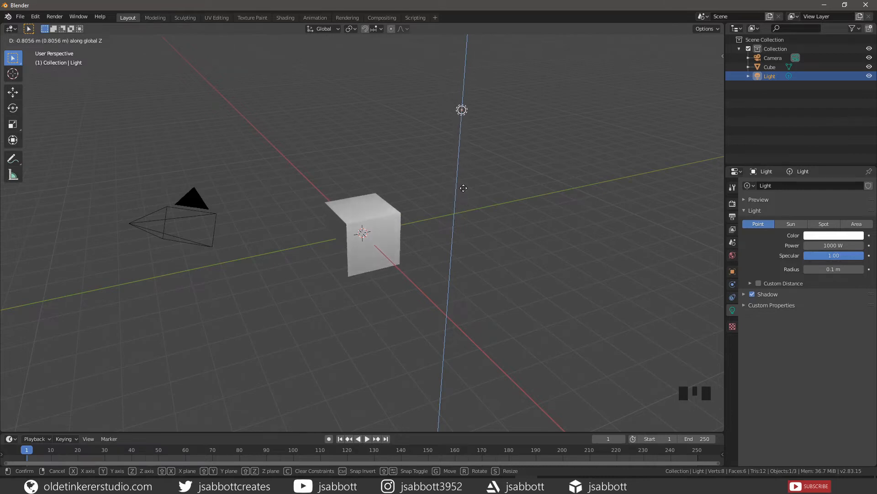
{"action": "left_click", "coordinate": [505, 221]}
Step: From the top view, centre the light over the cube by moving it about -4.07 m in X and -1.05 m in Y
{"action": "key", "text": "KP_7"}
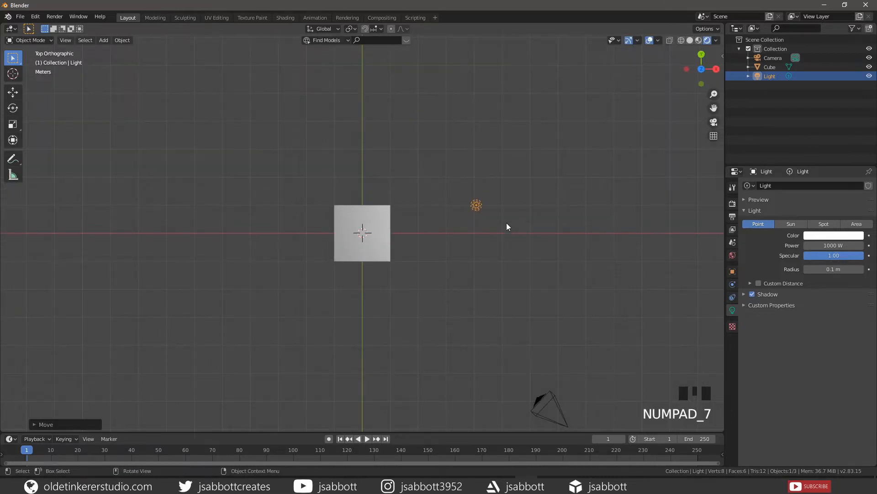
{"action": "key", "text": "g"}
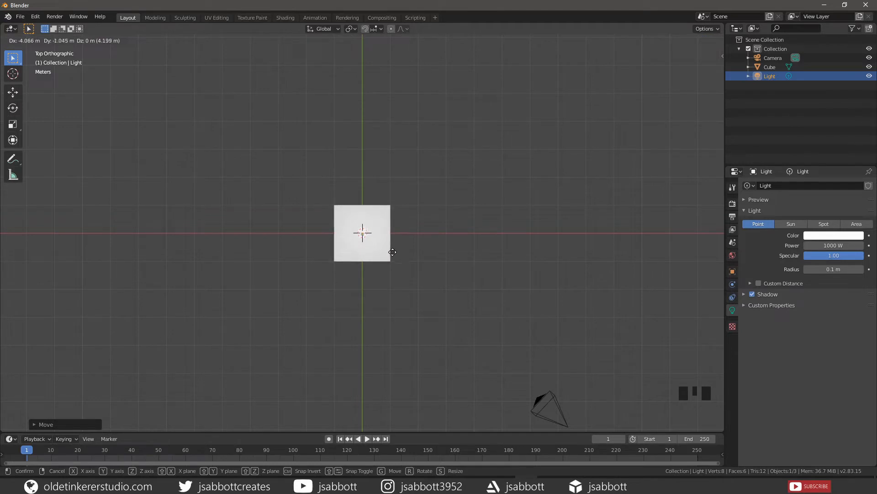
{"action": "left_click", "coordinate": [393, 252]}
{"action": "middle_click_drag", "start_coordinate": [473, 308], "coordinate": [426, 221]}
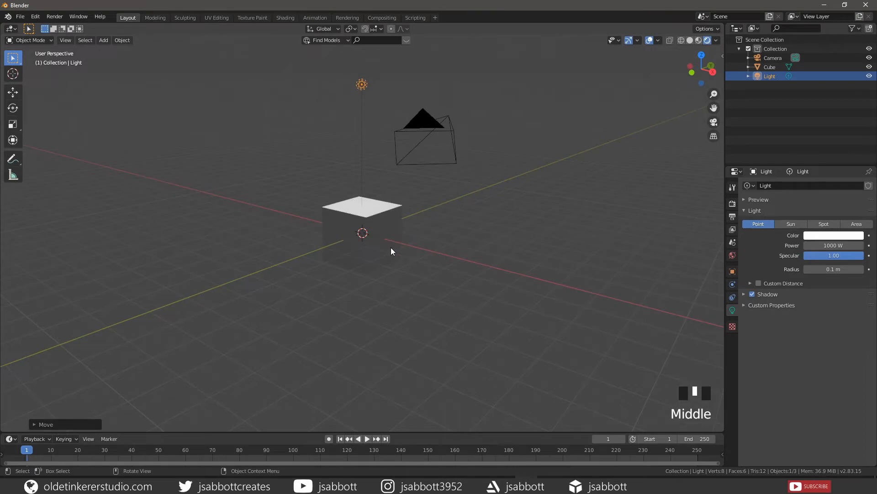
{"action": "middle_click_drag", "start_coordinate": [375, 247], "coordinate": [409, 281]}
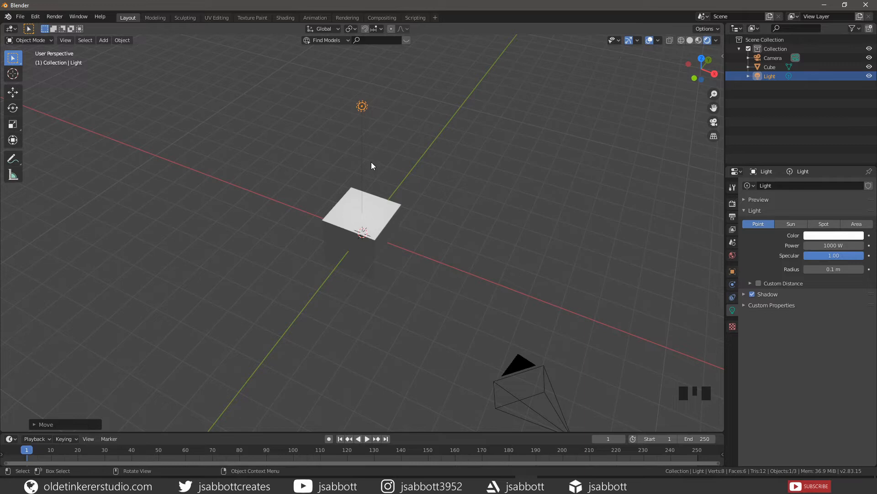
Step: Move the light off the cube's centre, about 2.1 m along positive X and 1.1 m along positive Y
{"action": "key", "text": "g"}
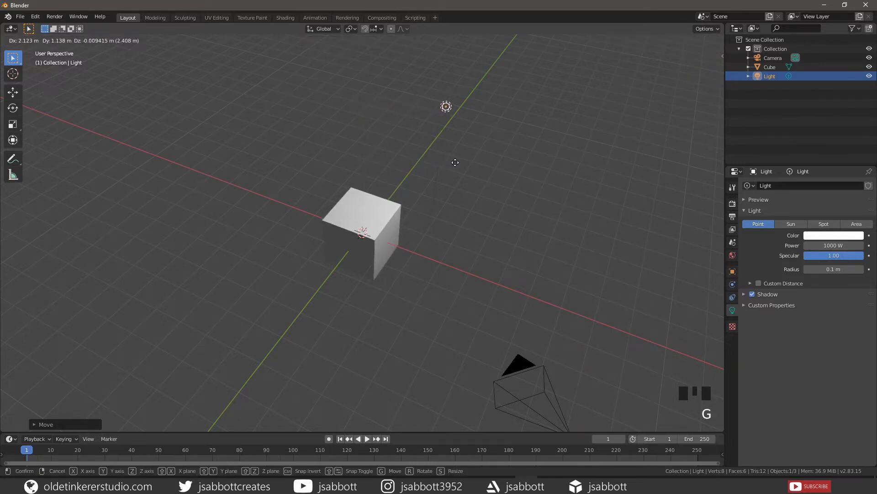
{"action": "left_click", "coordinate": [449, 185]}
{"action": "middle_click_drag", "start_coordinate": [426, 237], "coordinate": [439, 214]}
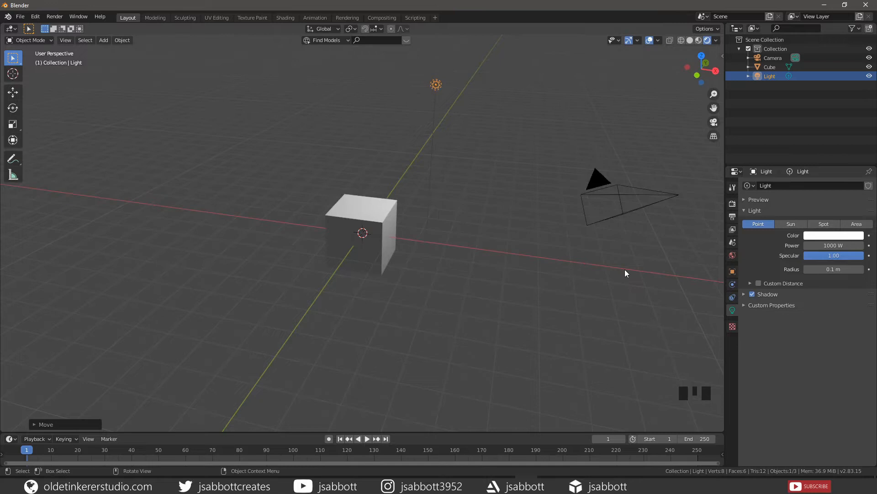
Step: Show the light's preview and change the light colour to fully saturated red
{"action": "left_click", "coordinate": [744, 198]}
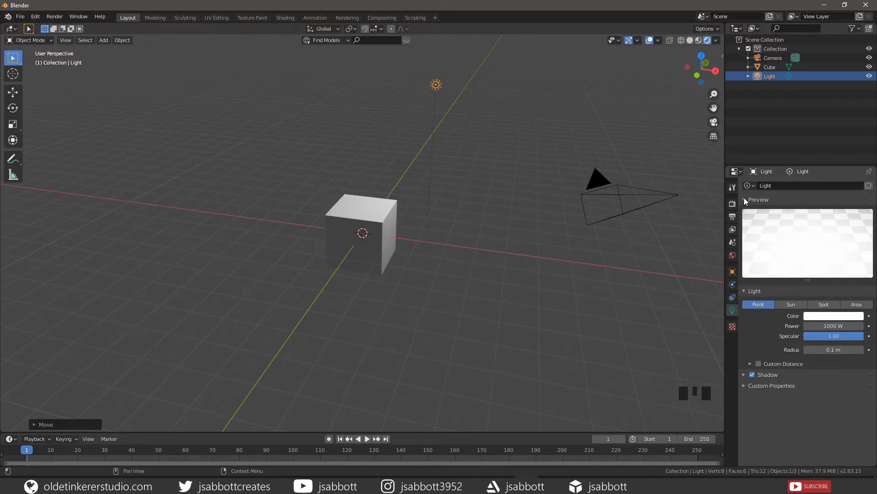
{"action": "left_click", "coordinate": [824, 316]}
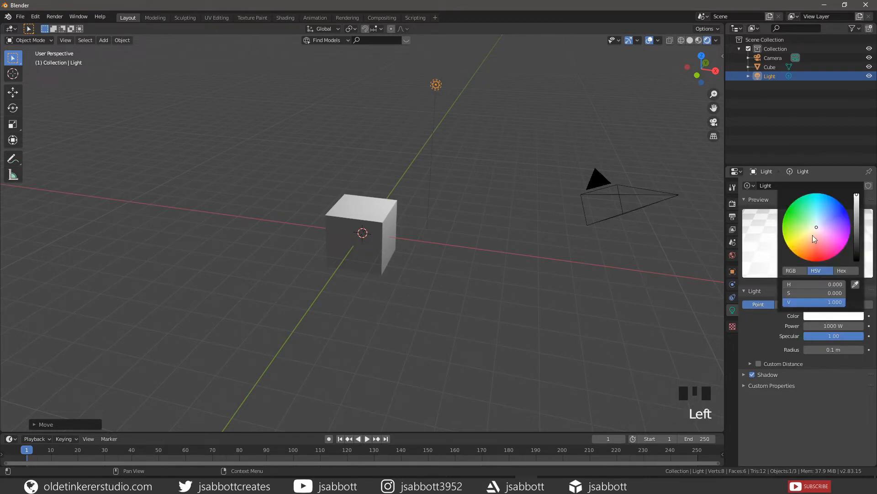
{"action": "left_click_drag", "start_coordinate": [817, 231], "coordinate": [817, 261]}
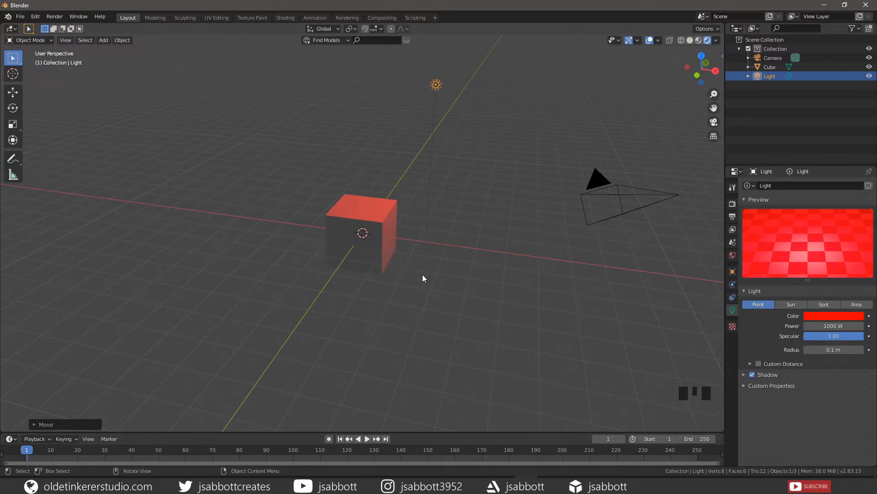
Step: Set the point light's power to 10 W
{"action": "left_click", "coordinate": [830, 326]}
{"action": "left_click_drag", "start_coordinate": [830, 326], "coordinate": [828, 326]}
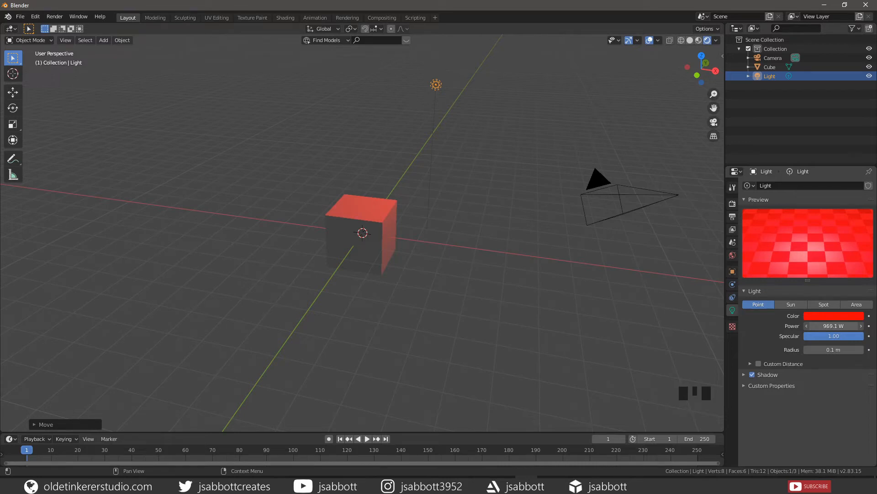
{"action": "left_click", "coordinate": [836, 325]}
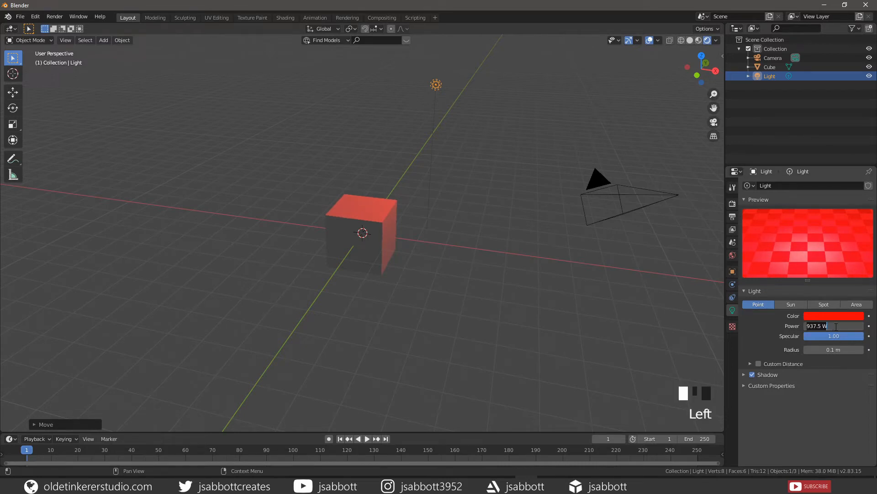
{"action": "type", "text": "10"}
{"action": "key", "text": "Return"}
{"action": "left_click", "coordinate": [834, 335]}
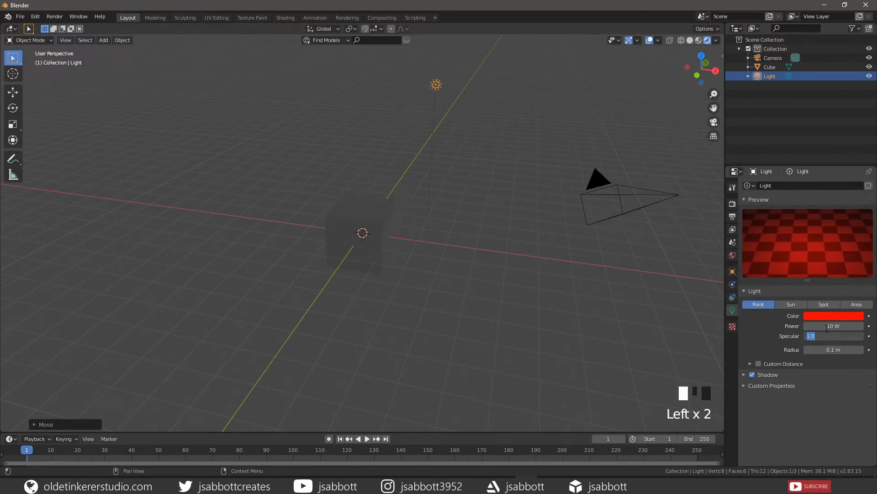
{"action": "key", "text": "Escape"}
{"action": "key", "text": "KP_0"}
{"action": "key", "text": "KP_0"}
{"action": "key", "text": "KP_0"}
{"action": "key", "text": "KP_0"}
{"action": "key", "text": "KP_0"}
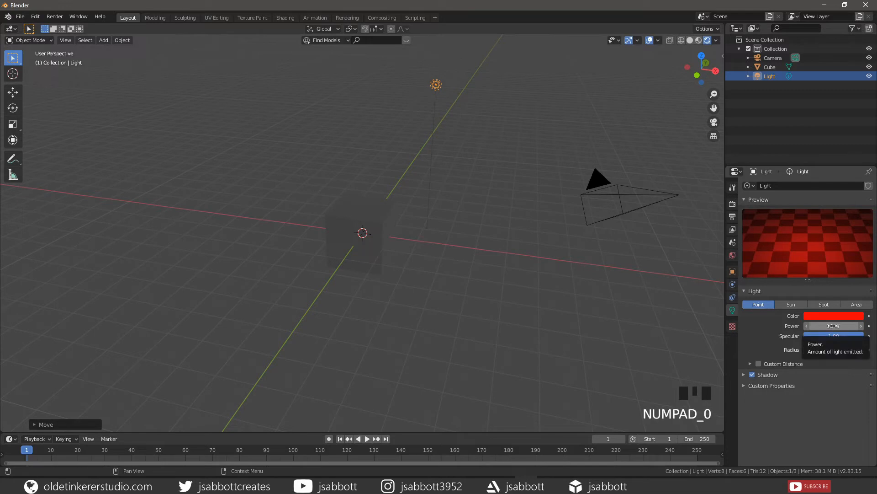
Step: Set the point light's power to 5000 W
{"action": "left_click", "coordinate": [833, 326]}
{"action": "type", "text": "5000"}
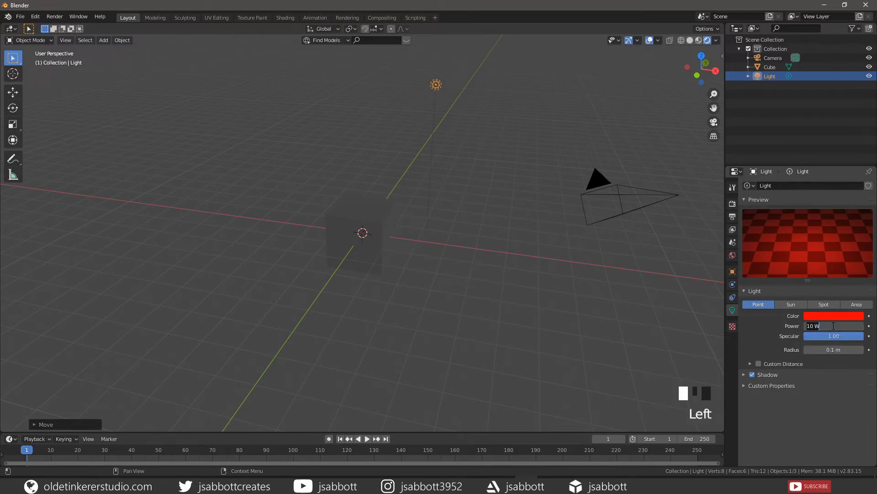
{"action": "key", "text": "Return"}
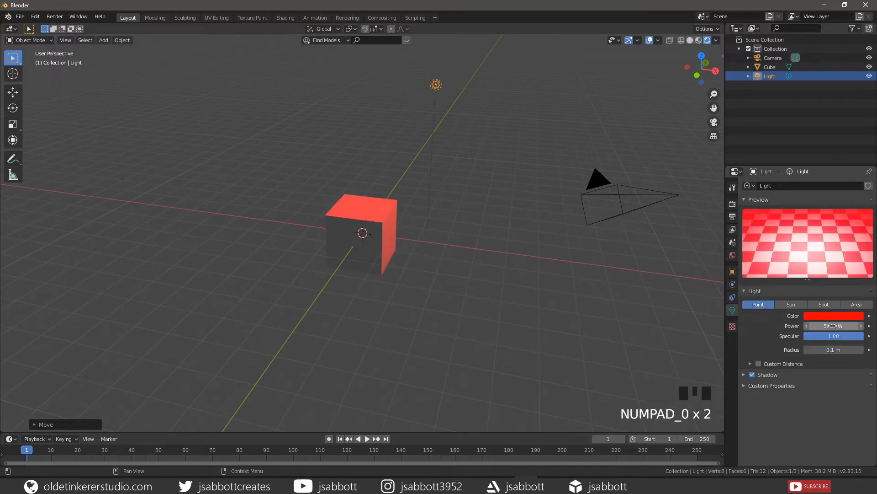
Step: Change the light type to Sun and rotate the light so its direction line passes closer to the cube's centre
{"action": "left_click", "coordinate": [788, 305]}
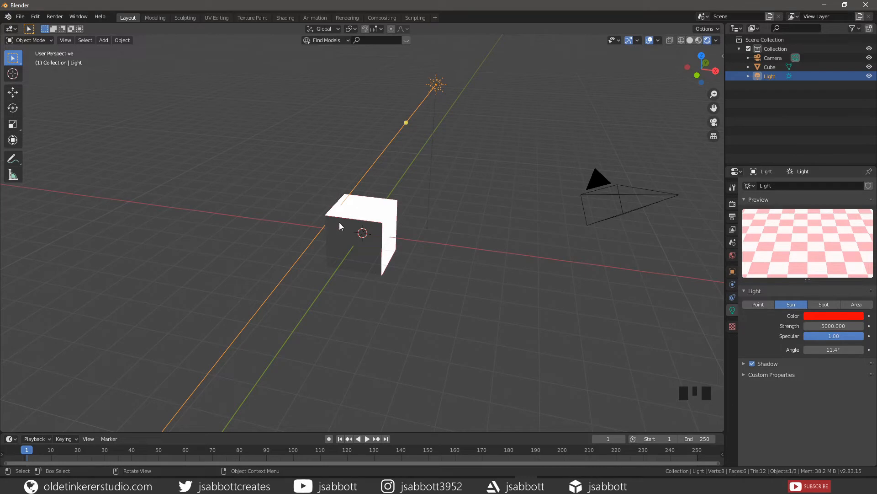
{"action": "key", "text": "r"}
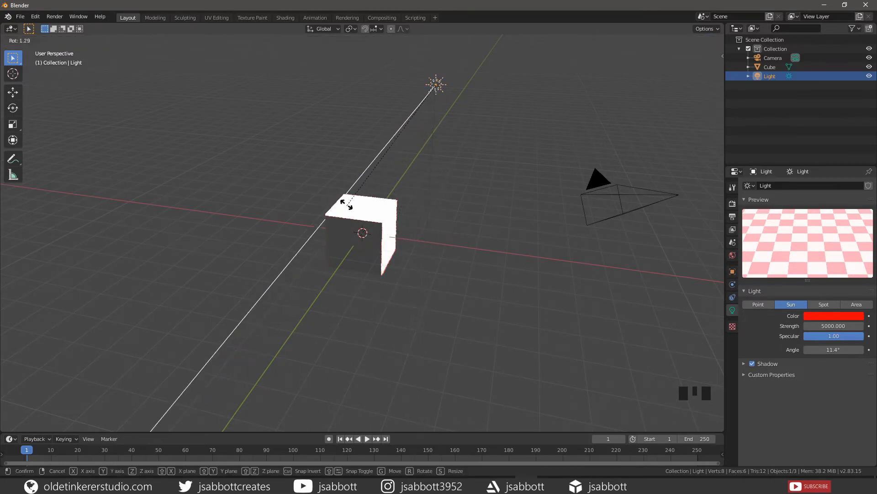
{"action": "left_click", "coordinate": [441, 278]}
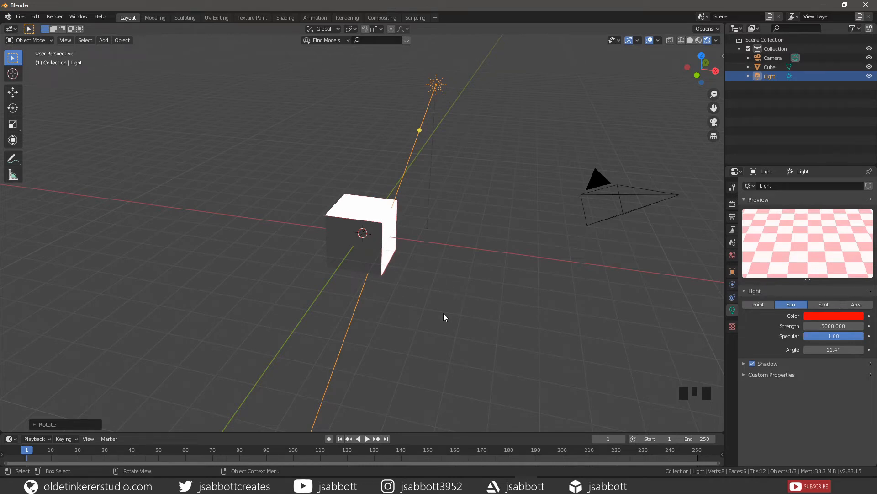
Step: Lower the sun light slightly along the global Z axis
{"action": "middle_click_drag", "start_coordinate": [430, 296], "coordinate": [388, 270]}
{"action": "key", "text": "g"}
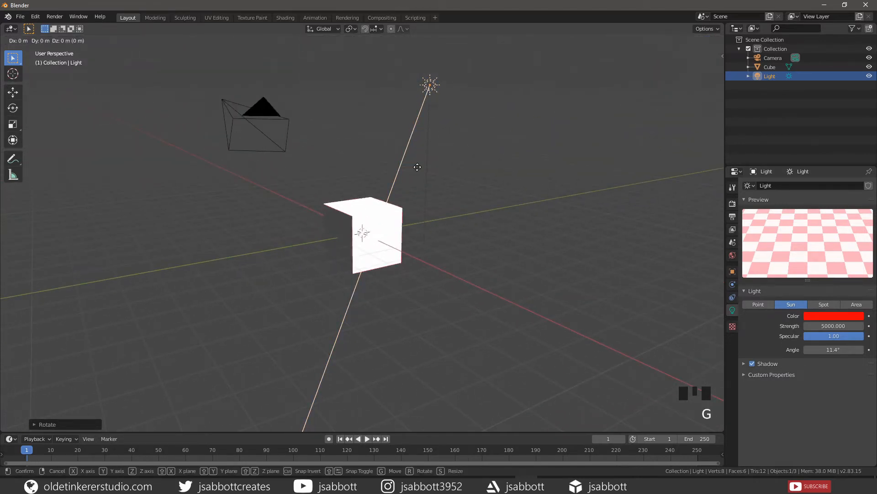
{"action": "key", "text": "z"}
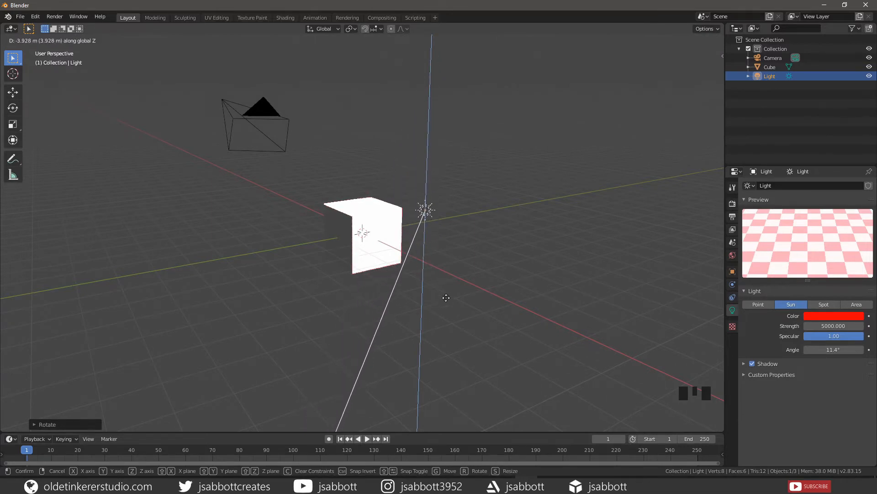
{"action": "left_click", "coordinate": [434, 194]}
Step: From the top view, centre the sun over the cube, moving it about -2.12 m in X and -1.11 m in Y, and clear its rotation
{"action": "key", "text": "KP_7"}
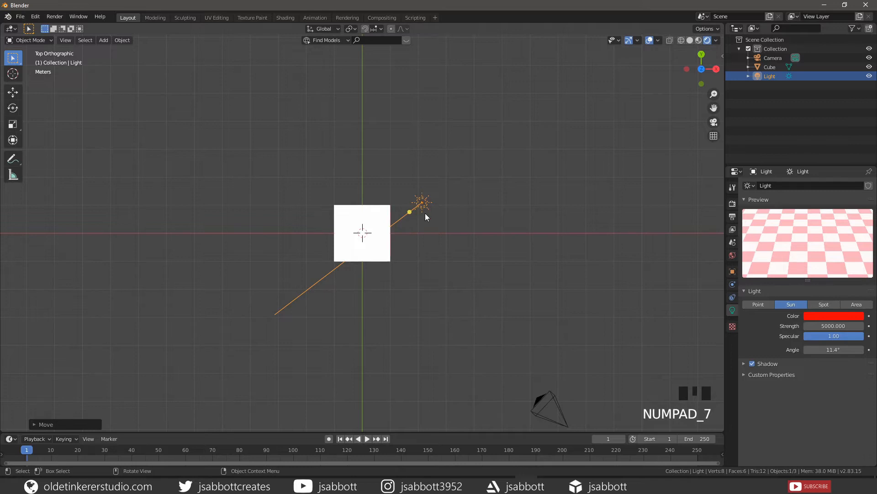
{"action": "key", "text": "g"}
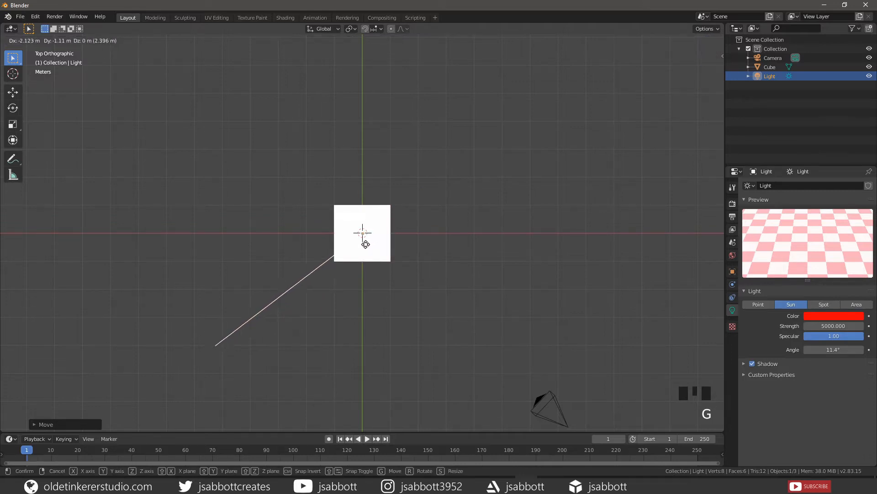
{"action": "left_click", "coordinate": [365, 244]}
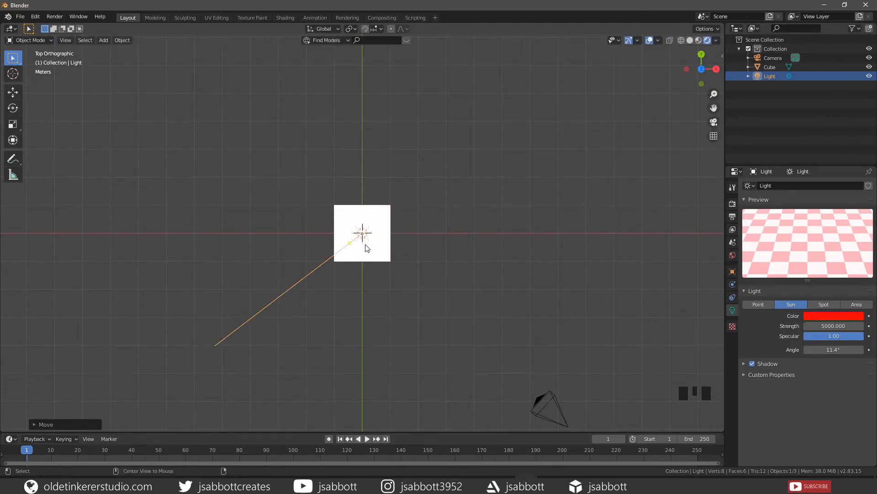
{"action": "key", "text": "alt+r"}
{"action": "middle_click_drag", "start_coordinate": [427, 281], "coordinate": [402, 219]}
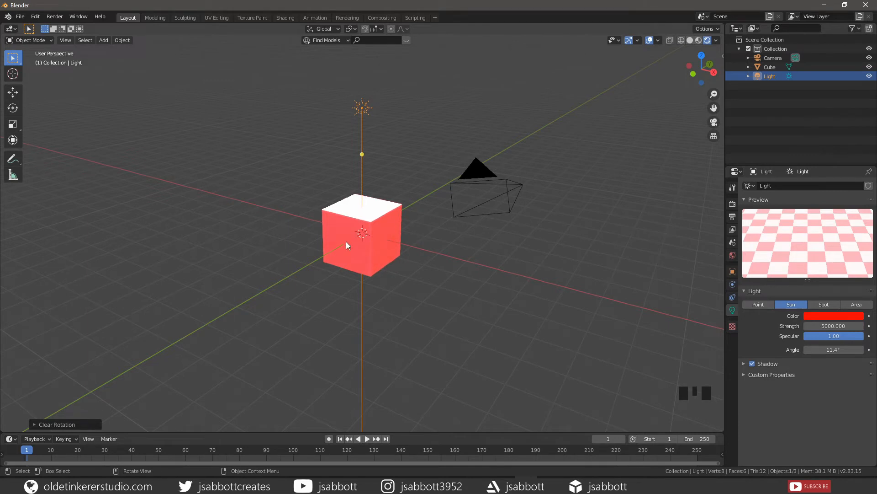
Step: Change the sun light's colour to fully saturated yellow
{"action": "middle_click_drag", "start_coordinate": [422, 282], "coordinate": [489, 250]}
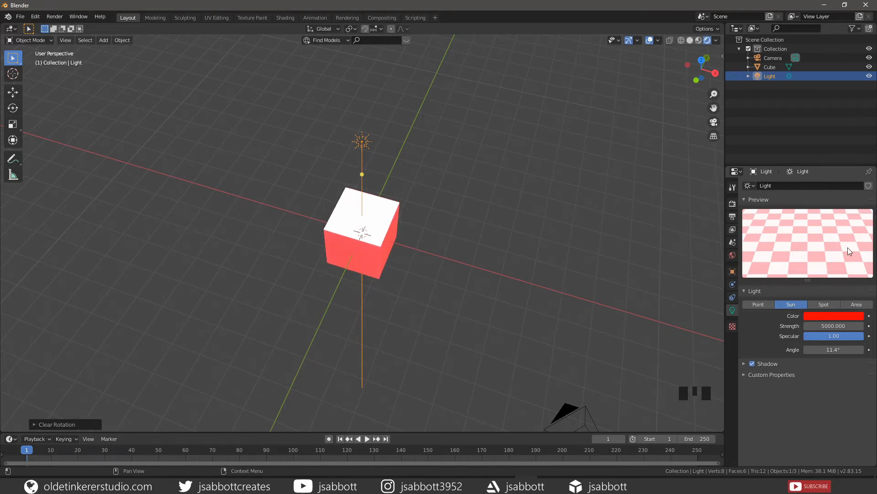
{"action": "left_click", "coordinate": [838, 316]}
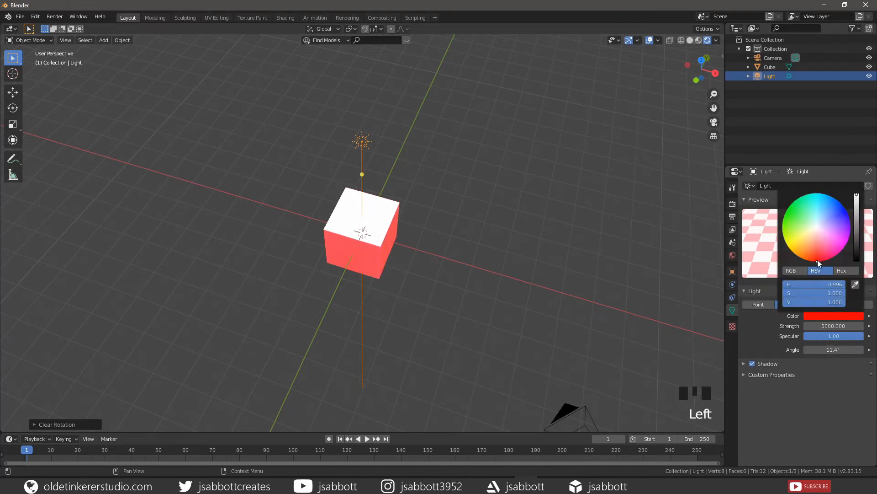
{"action": "left_click_drag", "start_coordinate": [817, 260], "coordinate": [787, 246]}
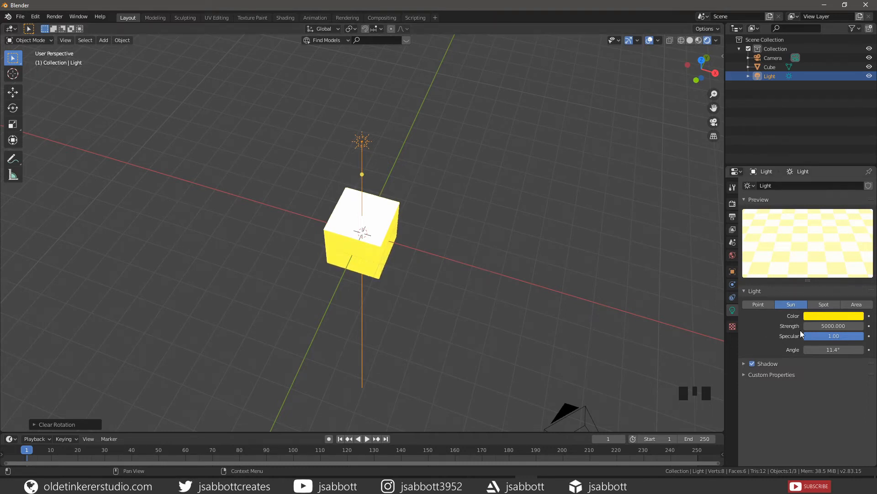
Step: Try a sun strength of 2 and restore the strength to 5000
{"action": "left_click", "coordinate": [834, 326]}
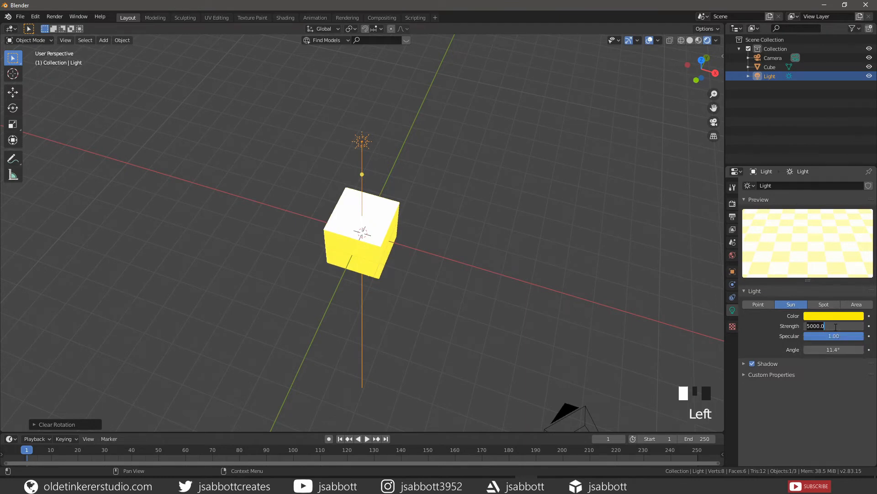
{"action": "type", "text": "2"}
{"action": "key", "text": "Return"}
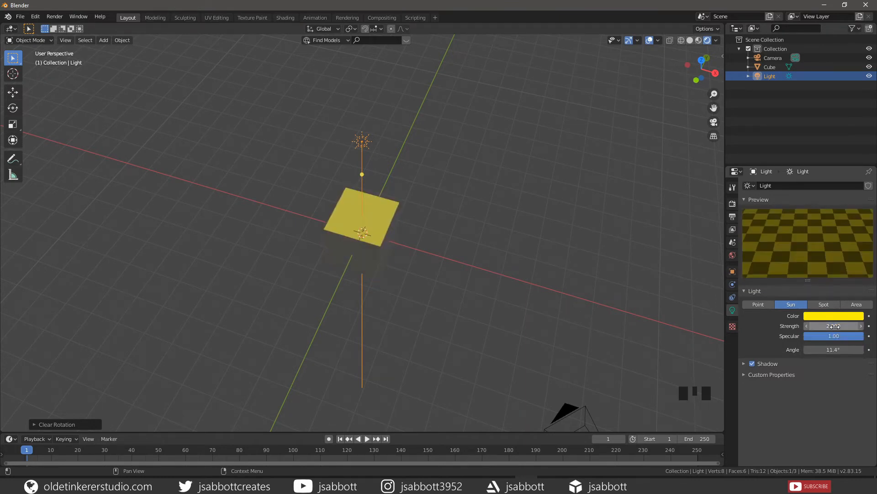
{"action": "left_click", "coordinate": [836, 327]}
{"action": "type", "text": "5000"}
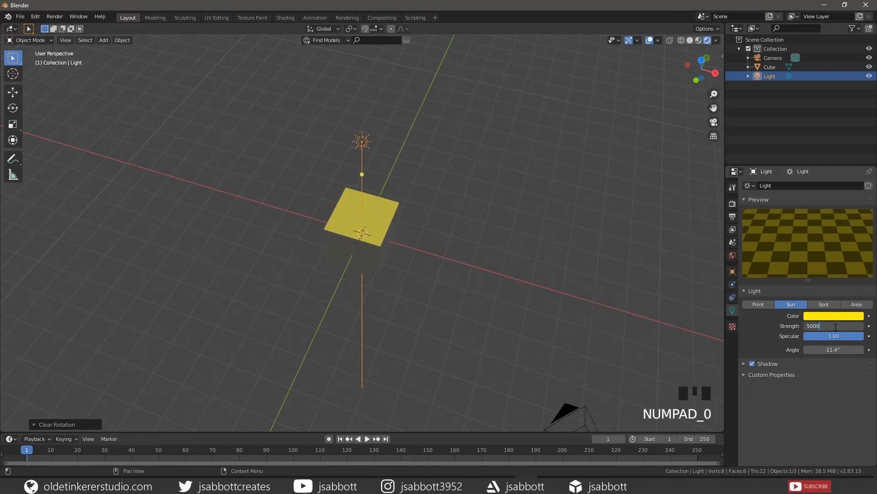
{"action": "key", "text": "Return"}
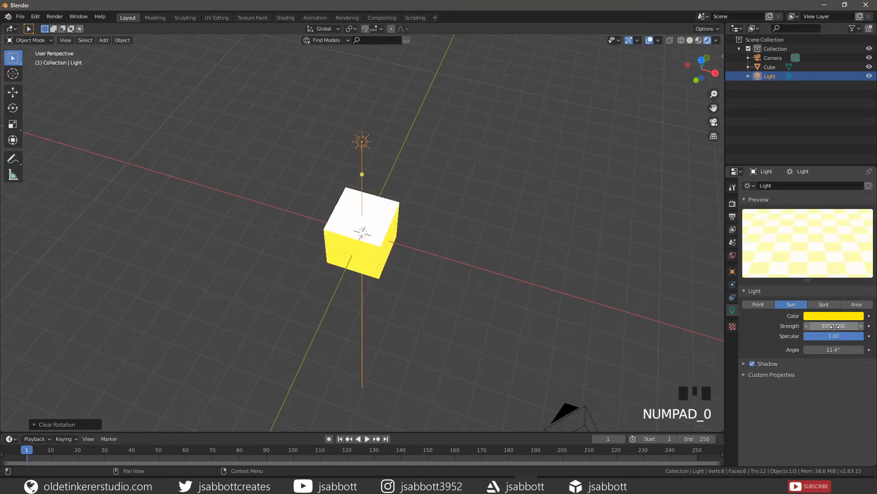
Step: Set the sun light's angle to 50°
{"action": "left_click", "coordinate": [852, 346]}
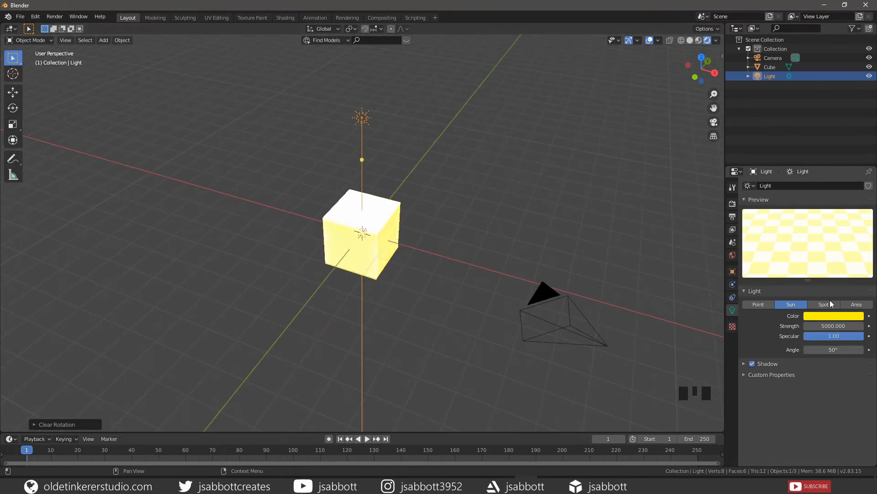
Step: Change the light to a spot light and move it off to one side of the cube
{"action": "left_click", "coordinate": [828, 304]}
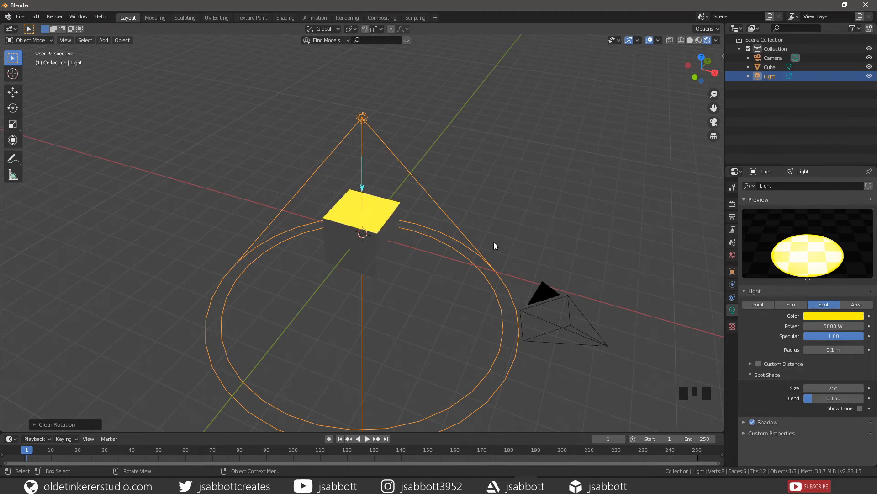
{"action": "middle_click_drag", "start_coordinate": [433, 332], "coordinate": [397, 303]}
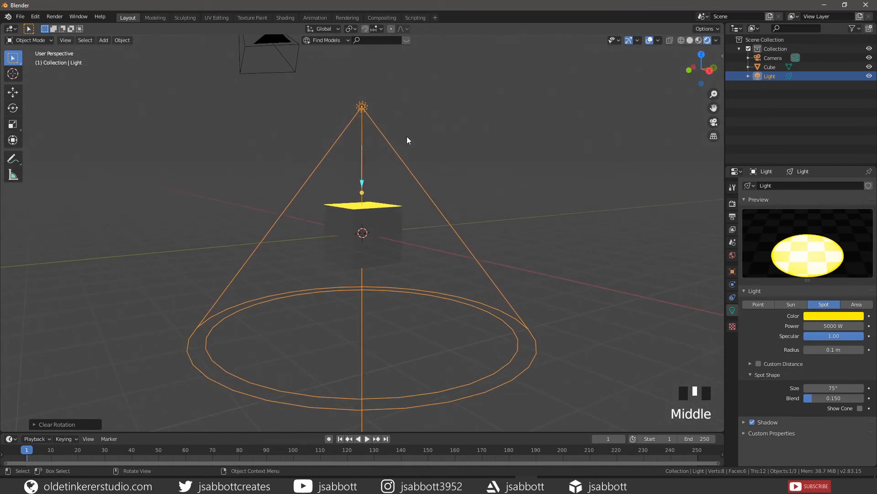
{"action": "key", "text": "g"}
{"action": "left_click", "coordinate": [526, 133]}
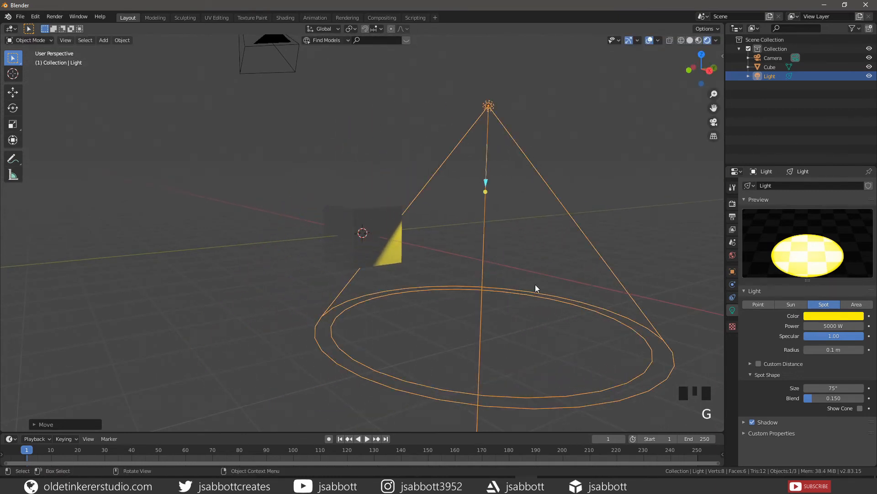
Step: Rotate the spot light to aim at the cube and move it about 0.21 m in X, 0.76 m in Y and 1.57 m in Z
{"action": "key", "text": "r"}
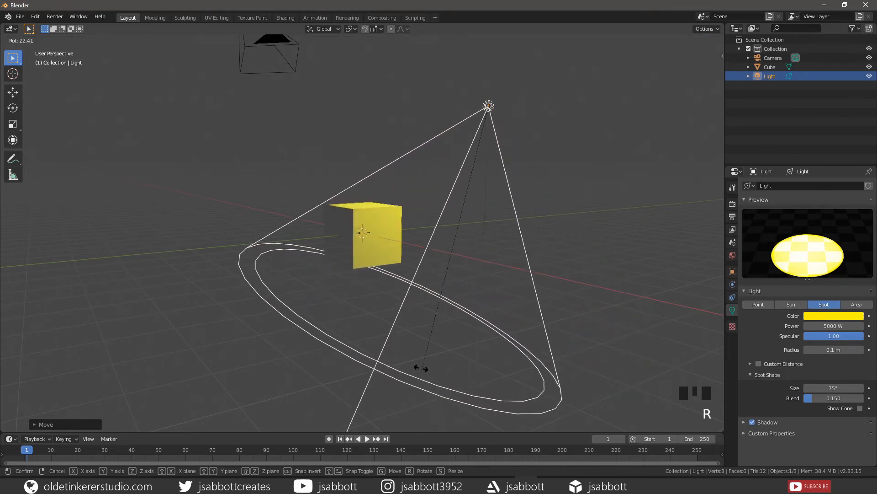
{"action": "left_click", "coordinate": [402, 342]}
{"action": "key", "text": "g"}
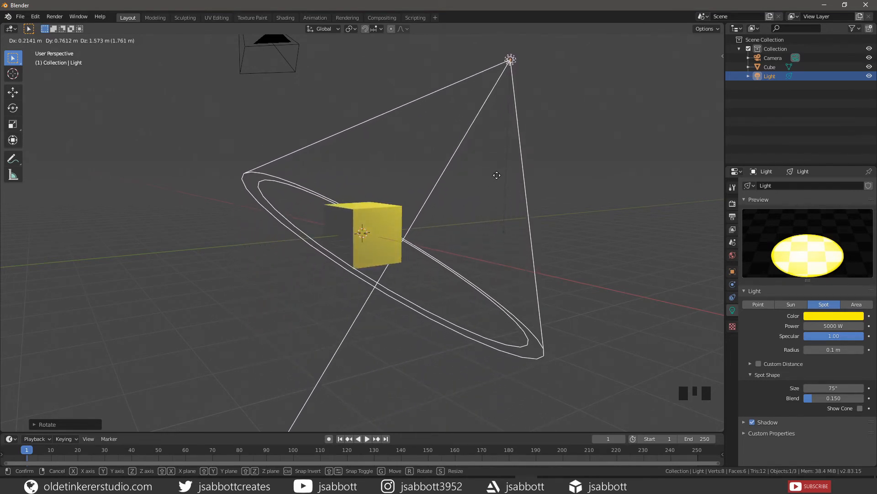
{"action": "left_click", "coordinate": [523, 222]}
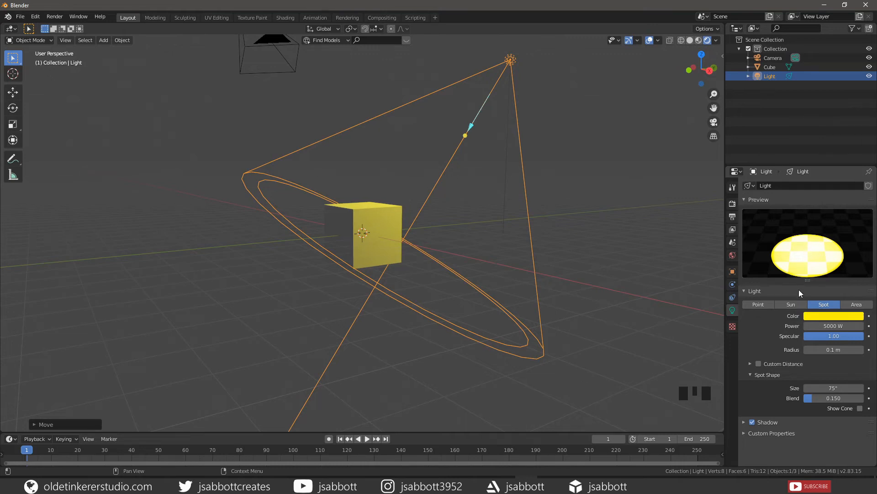
Step: Change the spot light's colour to cyan and, after trying a power of 25 W, set the power to 10000 W
{"action": "left_click", "coordinate": [835, 317]}
{"action": "left_click_drag", "start_coordinate": [789, 246], "coordinate": [818, 193]}
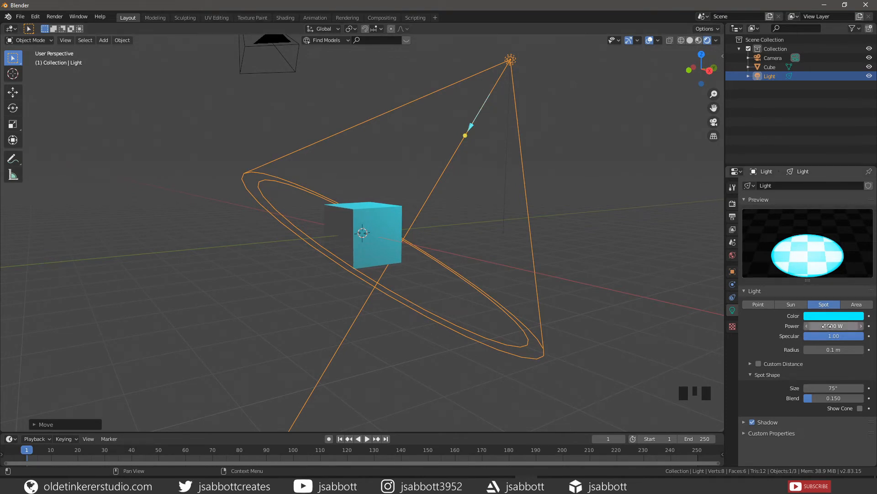
{"action": "left_click", "coordinate": [855, 325]}
{"action": "type", "text": "25"}
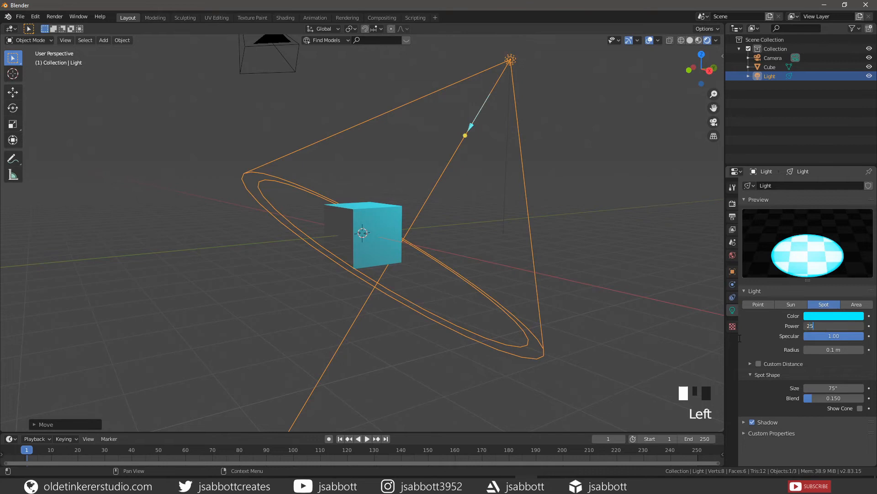
{"action": "key", "text": "Return"}
{"action": "left_click", "coordinate": [831, 326]}
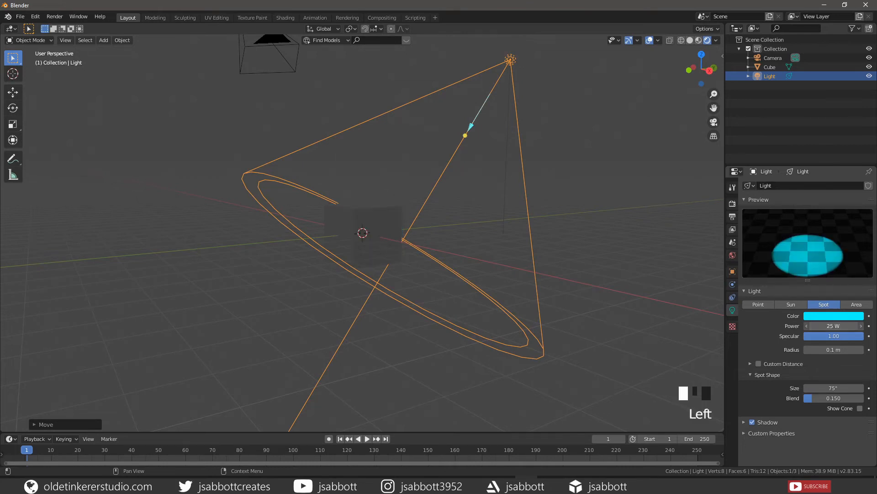
{"action": "type", "text": "10000"}
{"action": "key", "text": "Return"}
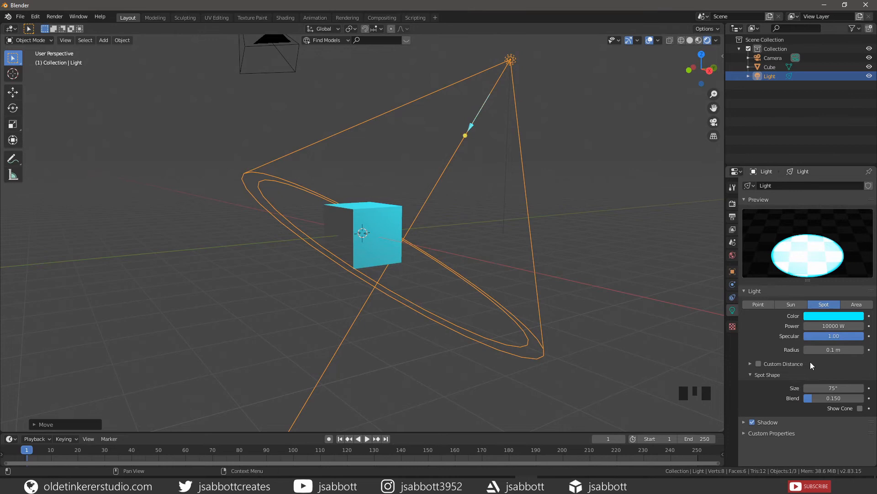
Step: Try a spot size of 25°, restore the size to 75°, and raise the spot blend to about 0.307
{"action": "left_click", "coordinate": [840, 388]}
{"action": "type", "text": "25"}
{"action": "key", "text": "Return"}
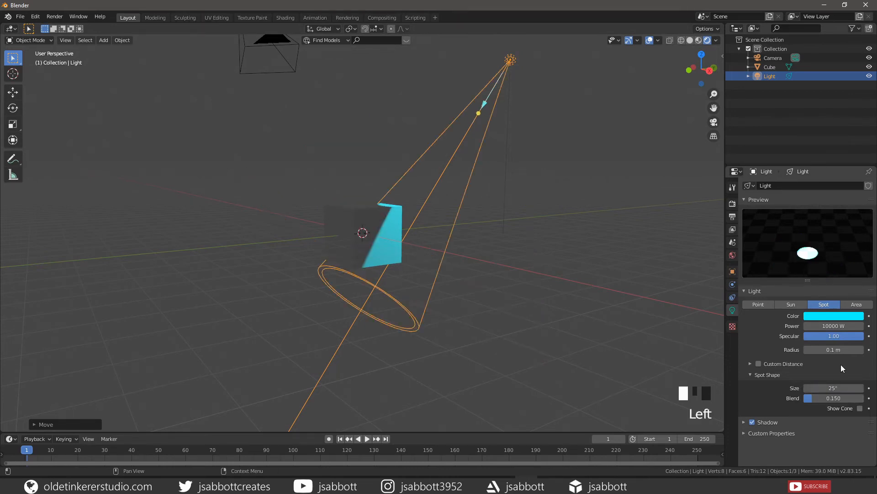
{"action": "left_click", "coordinate": [837, 388]}
{"action": "type", "text": "75"}
{"action": "key", "text": "Return"}
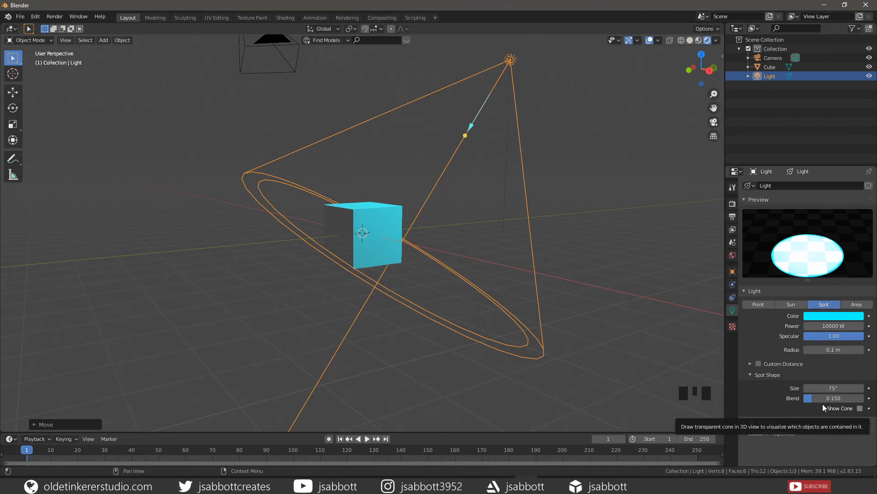
{"action": "mouse_move", "coordinate": [813, 398]}
{"action": "left_mouse_down"}
{"action": "mouse_move", "coordinate": [836, 398]}
{"action": "mouse_move", "coordinate": [824, 397]}
{"action": "left_mouse_up"}
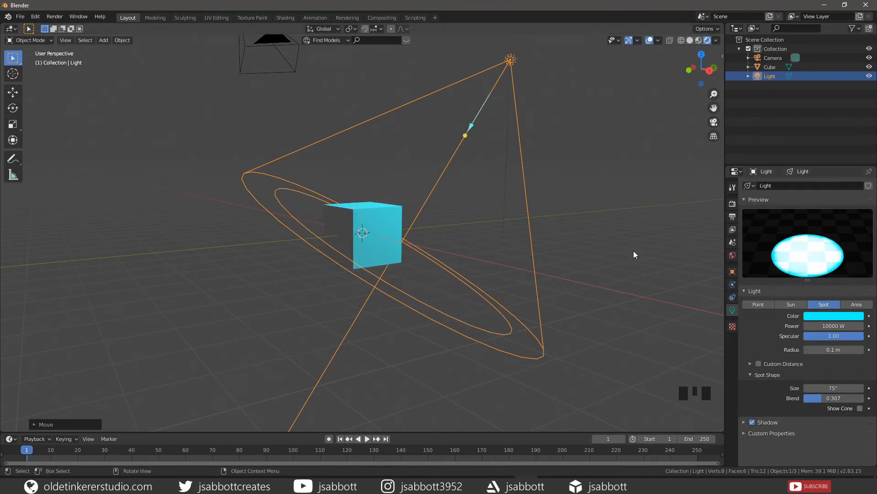
Step: Change the spot light to an area light and examine its shape up close
{"action": "left_click", "coordinate": [859, 305]}
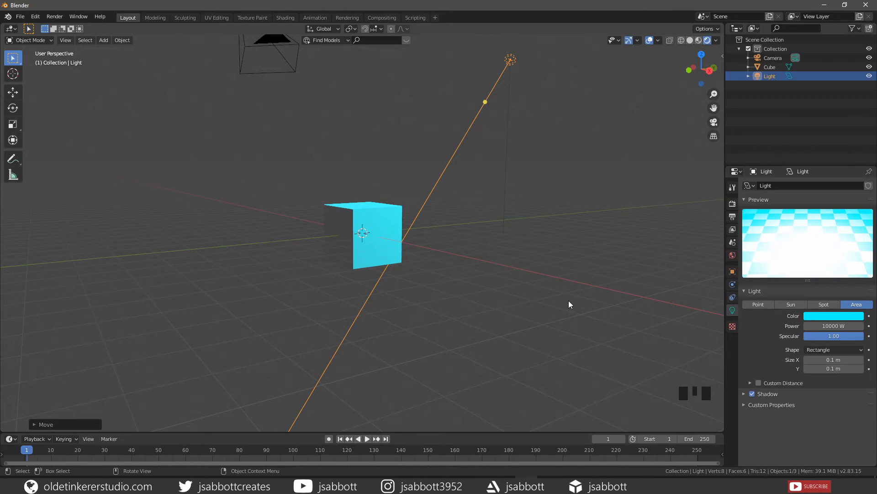
{"action": "middle_click_drag", "start_coordinate": [568, 300], "coordinate": [513, 215], "text": "shift"}
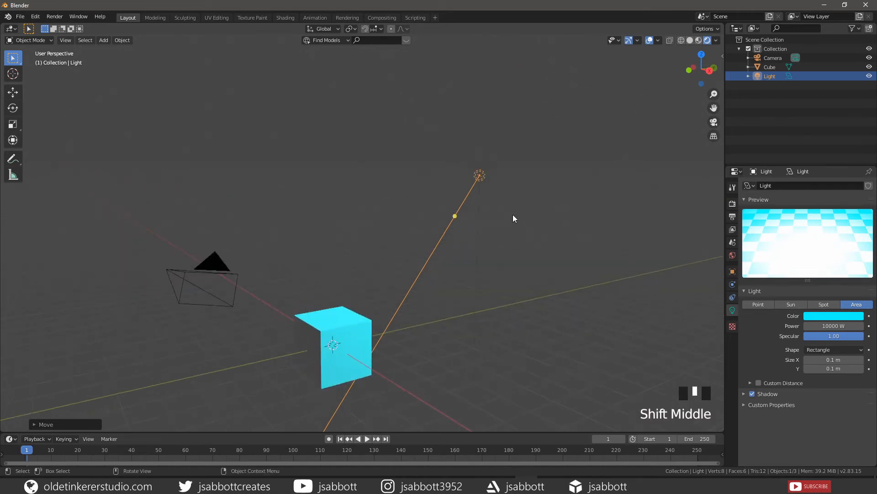
{"action": "scroll", "coordinate": [512, 217], "scroll_direction": "up", "scroll_amount": 5}
{"action": "middle_click_drag", "start_coordinate": [610, 137], "coordinate": [464, 196], "text": "shift"}
{"action": "scroll", "coordinate": [561, 196], "scroll_direction": "up", "scroll_amount": 4}
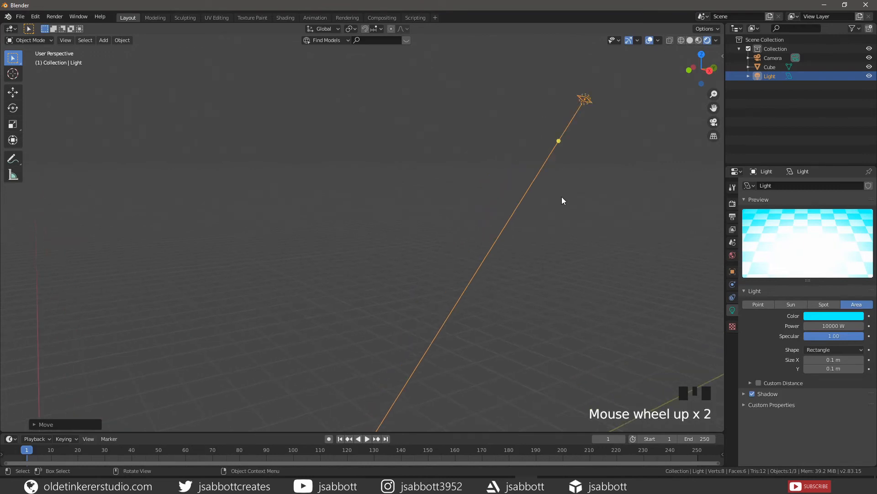
{"action": "middle_click_drag", "start_coordinate": [630, 135], "coordinate": [417, 270], "text": "shift"}
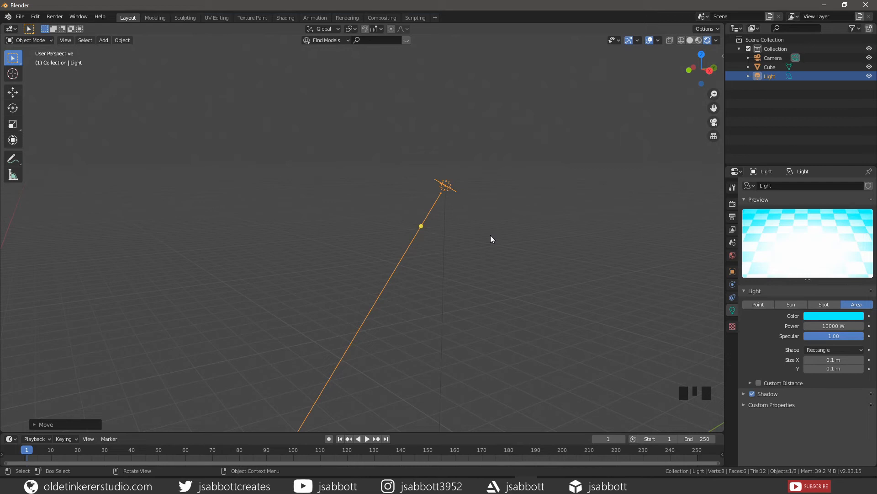
Step: Move the area light slightly upward along the global Z axis
{"action": "middle_click_drag", "start_coordinate": [490, 235], "coordinate": [521, 203], "text": "shift"}
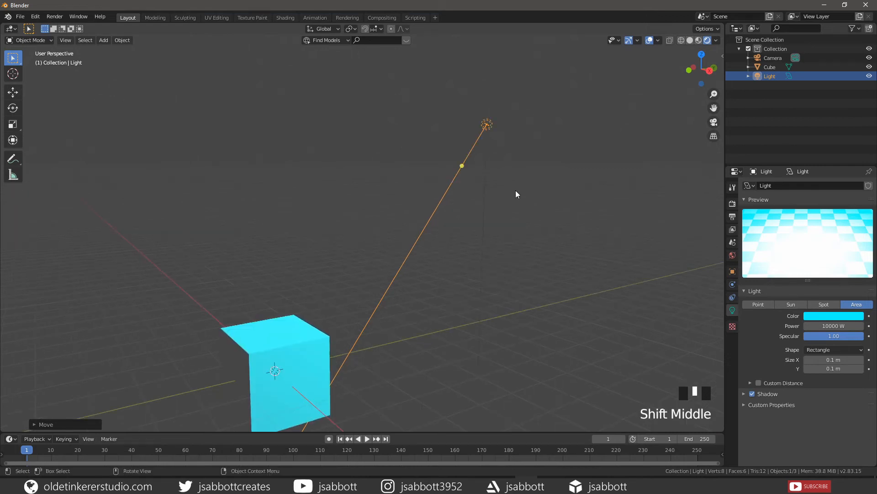
{"action": "scroll", "coordinate": [513, 197], "scroll_direction": "down", "scroll_amount": 2}
{"action": "scroll", "coordinate": [505, 208], "scroll_direction": "down", "scroll_amount": 1}
{"action": "middle_click_drag", "start_coordinate": [427, 276], "coordinate": [503, 243], "text": "shift"}
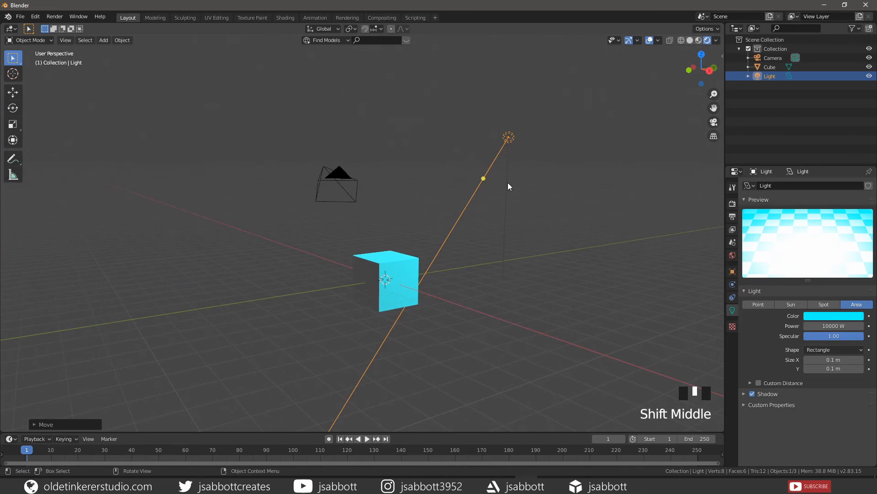
{"action": "key", "text": "g"}
{"action": "key", "text": "z"}
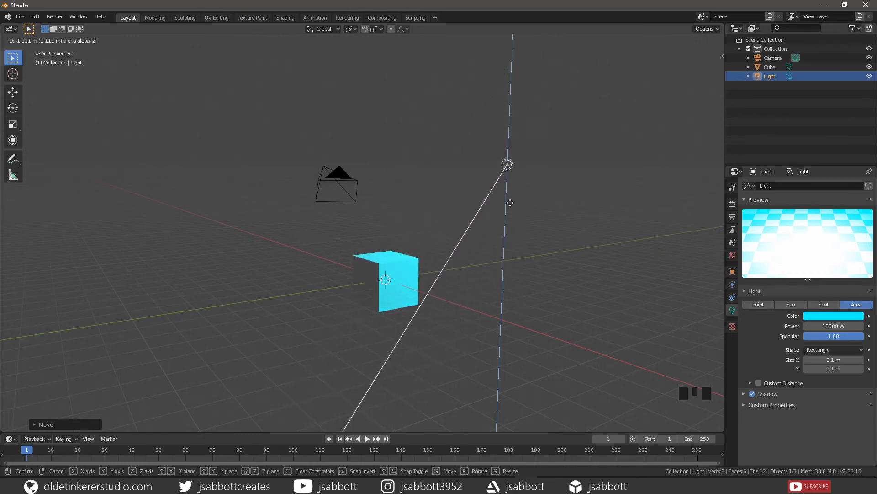
{"action": "left_click", "coordinate": [515, 169]}
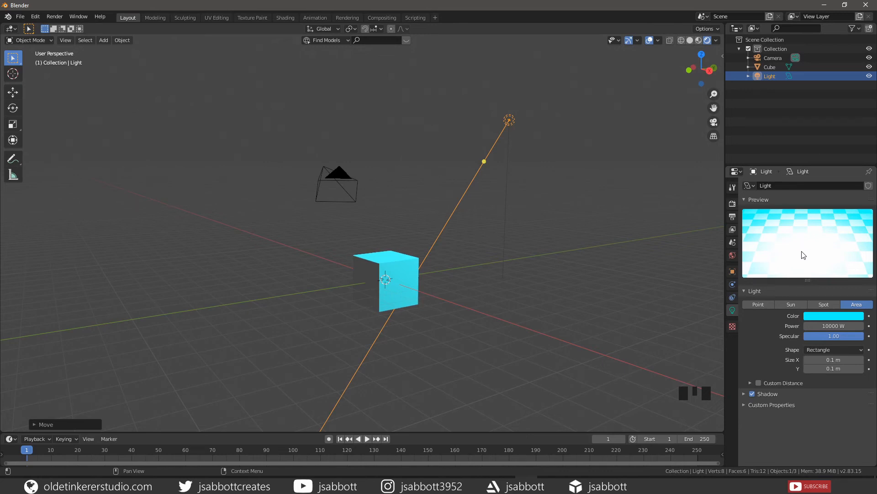
Step: Change the area light's colour to green and, after trying a power of 5 W, set the power to 2500 W
{"action": "left_click", "coordinate": [831, 318]}
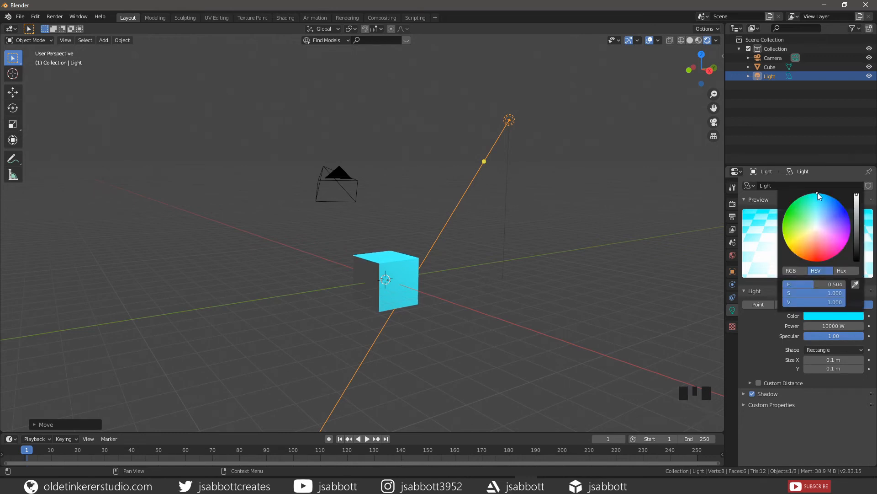
{"action": "left_click_drag", "start_coordinate": [818, 193], "coordinate": [788, 207]}
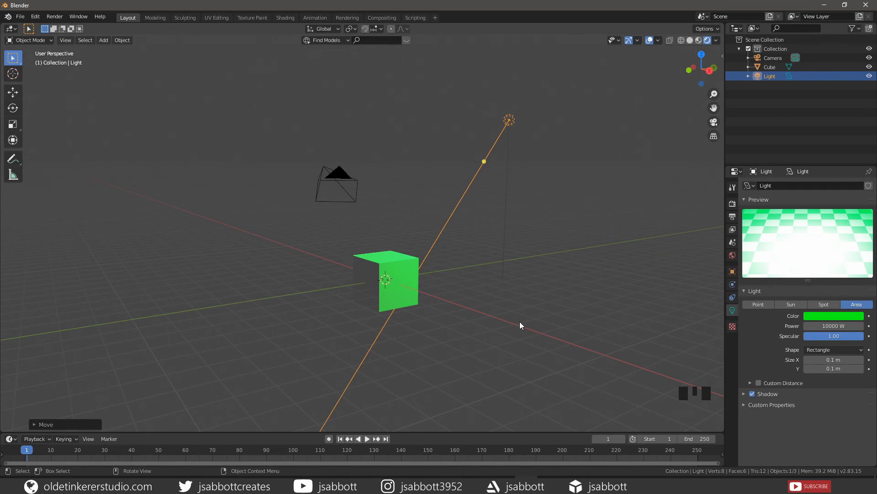
{"action": "left_click", "coordinate": [828, 326]}
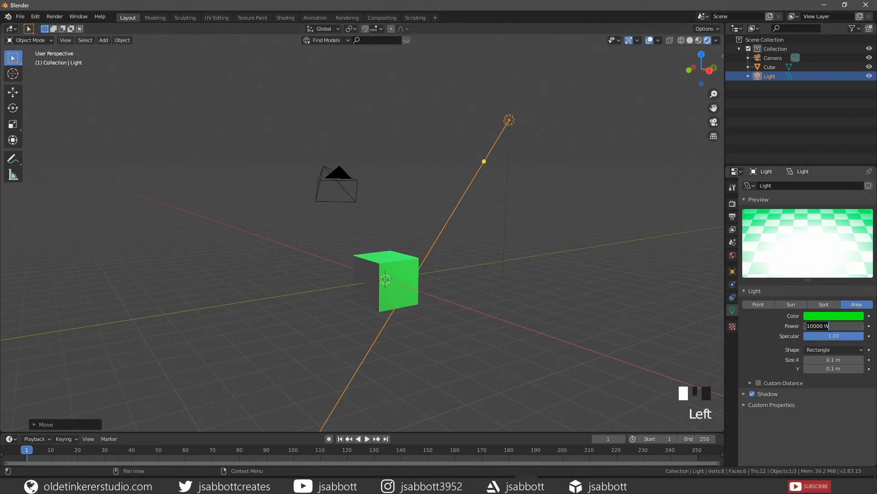
{"action": "type", "text": "5"}
{"action": "key", "text": "Return"}
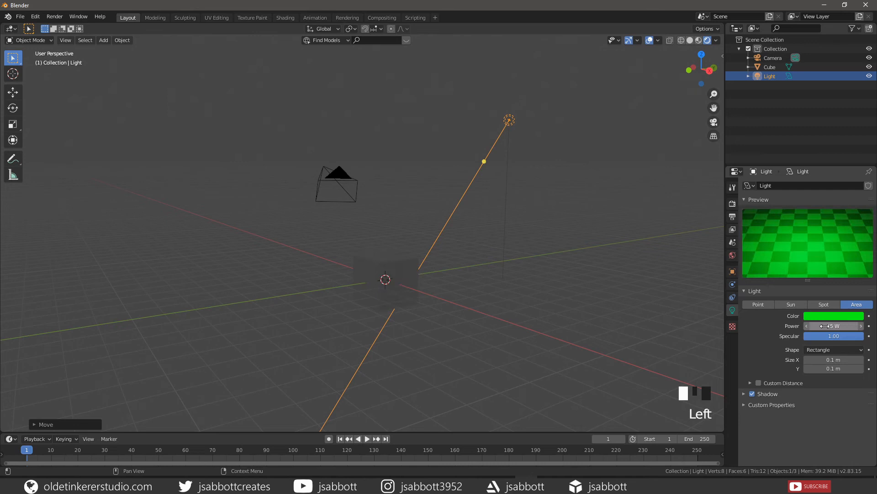
{"action": "double_click", "coordinate": [825, 326]}
{"action": "type", "text": "100"}
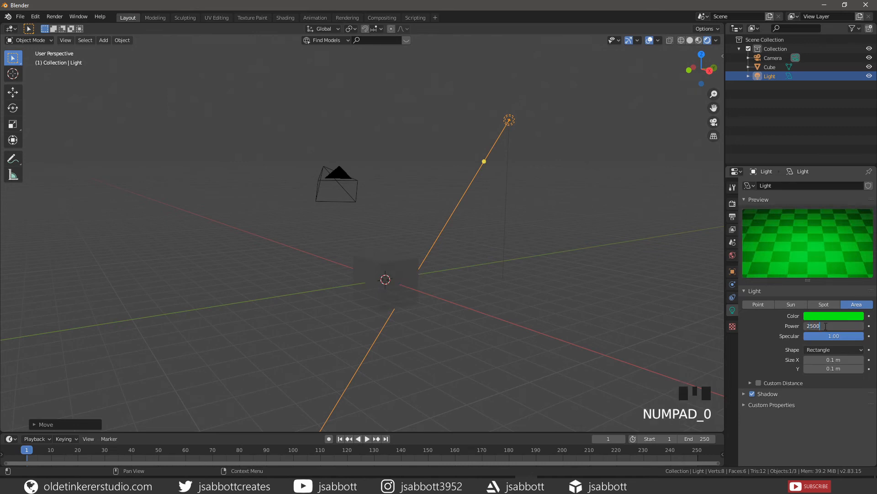
{"action": "key", "text": "Return"}
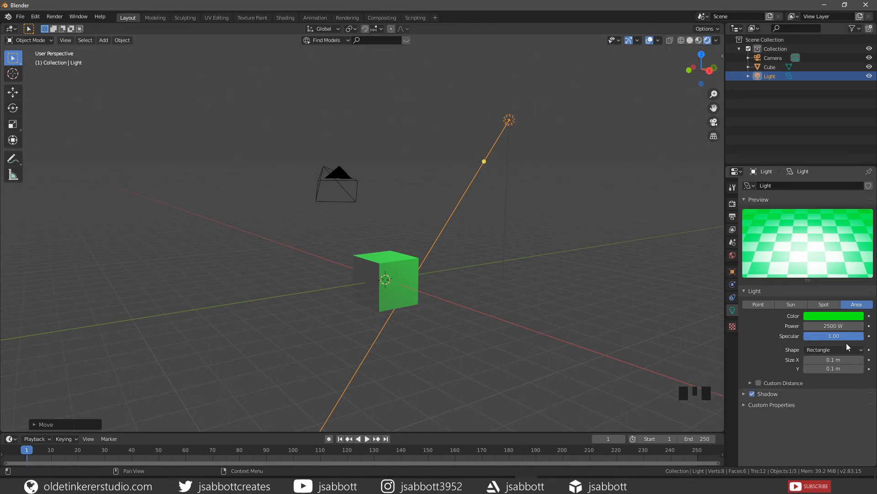
Step: Keep the area light's shape as Rectangle and set its X and Y sizes to 3 m
{"action": "left_click", "coordinate": [863, 351]}
{"action": "left_click", "coordinate": [822, 359]}
{"action": "type", "text": "3"}
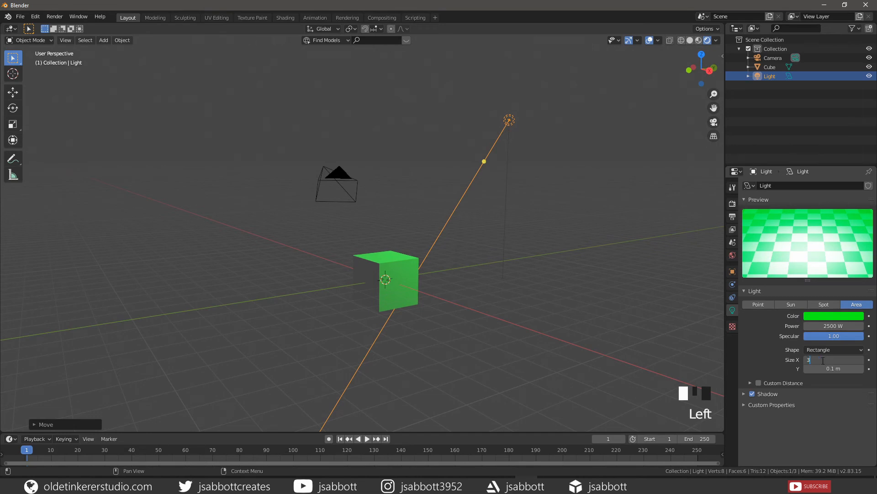
{"action": "key", "text": "Return"}
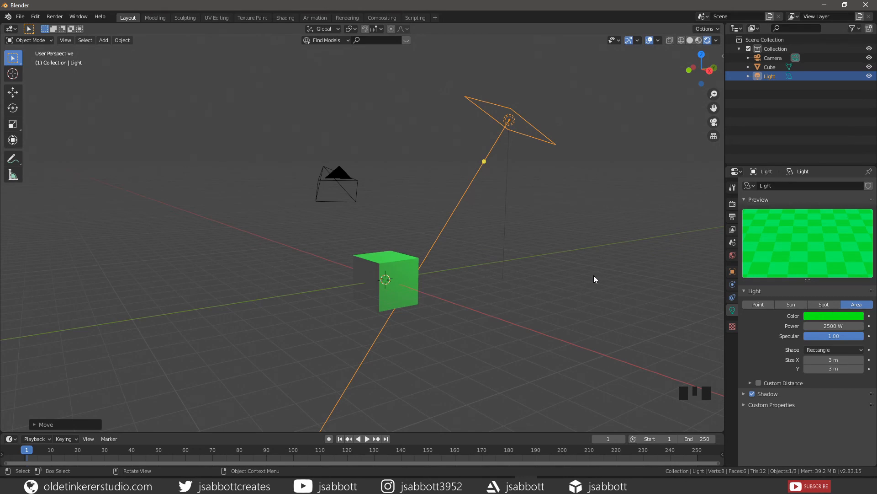
Step: Switch to the Shading workspace
{"action": "left_click", "coordinate": [284, 18]}
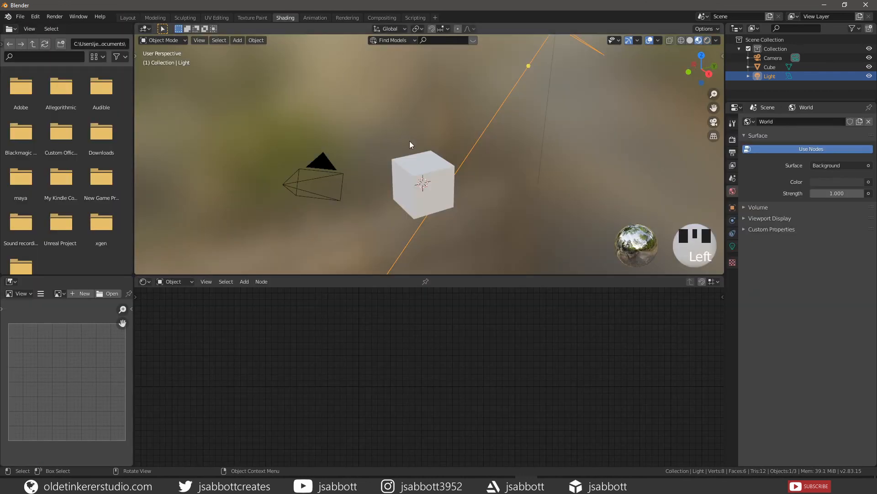